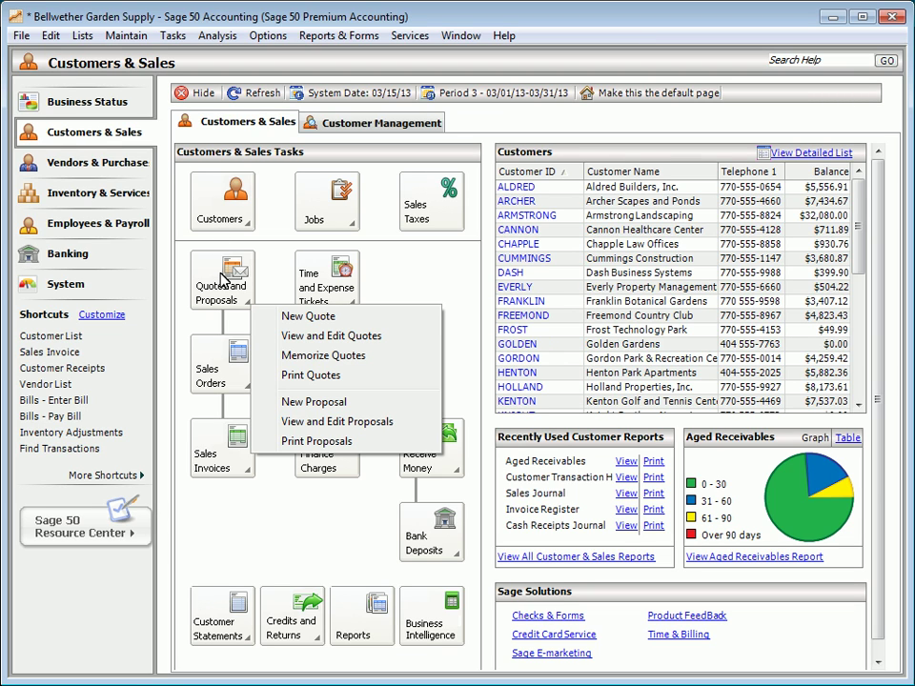
Step: Recall the Franklin Botanical Gardens quote and set its bird seed unit price to the Discount level, 17.99
left_click(319, 317)
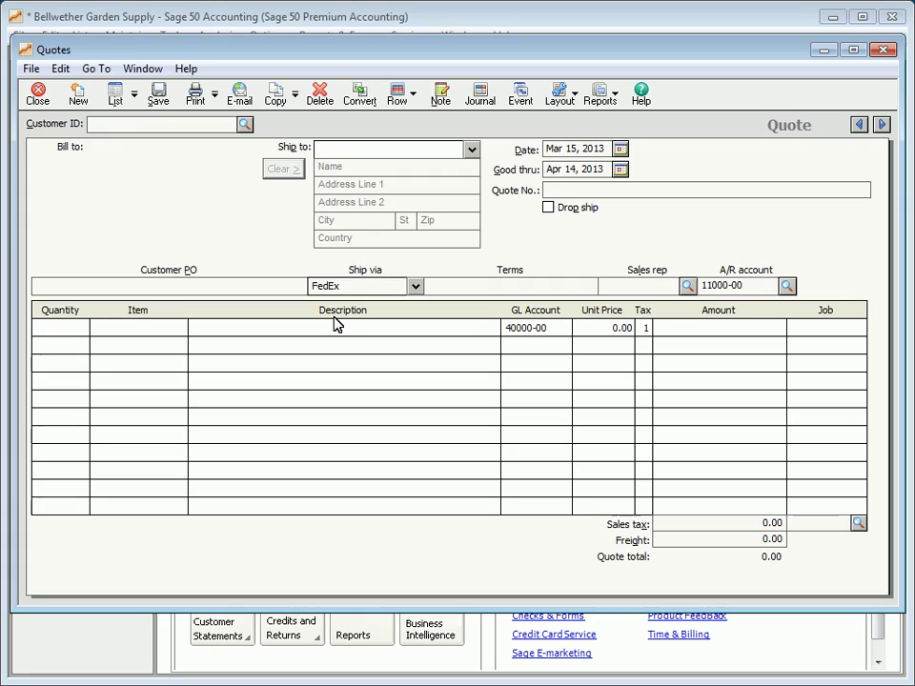
left_click(859, 125)
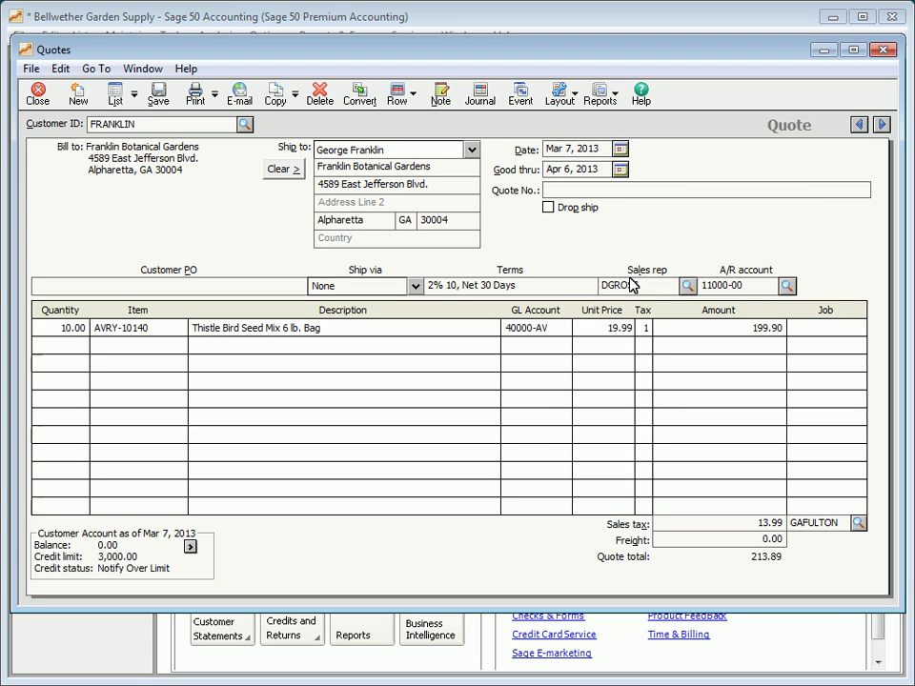
left_click(629, 329)
left_click(707, 330)
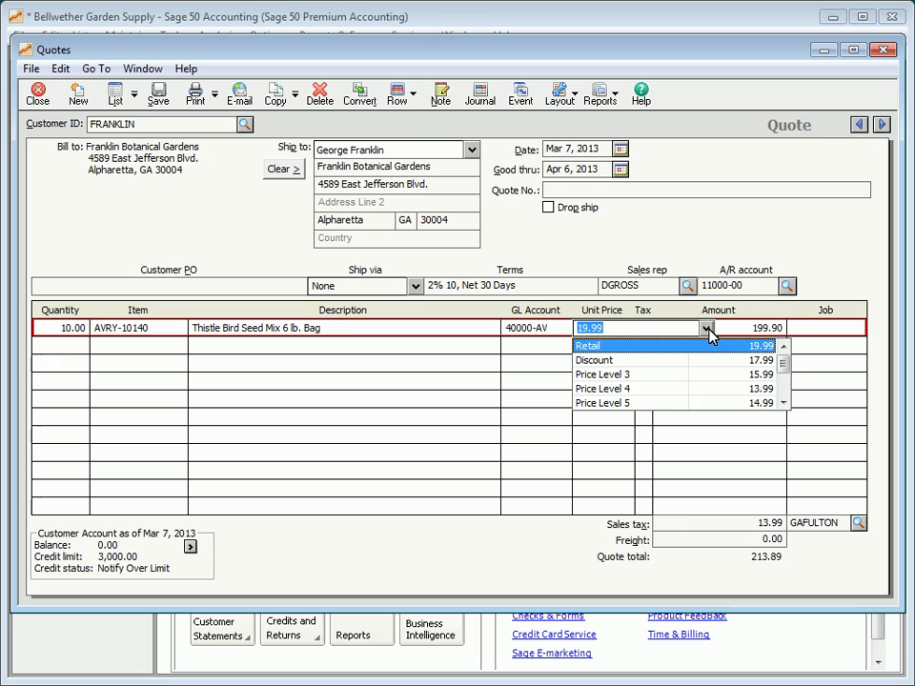
left_click(626, 361)
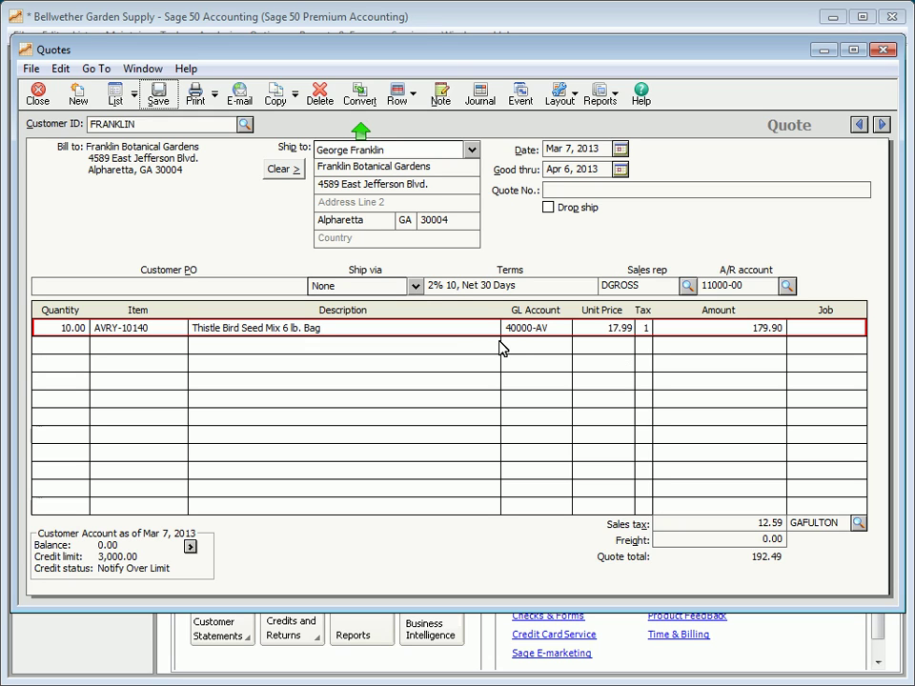
Step: Convert the Franklin quote into a sales order and close the Quotes window
left_click(361, 95)
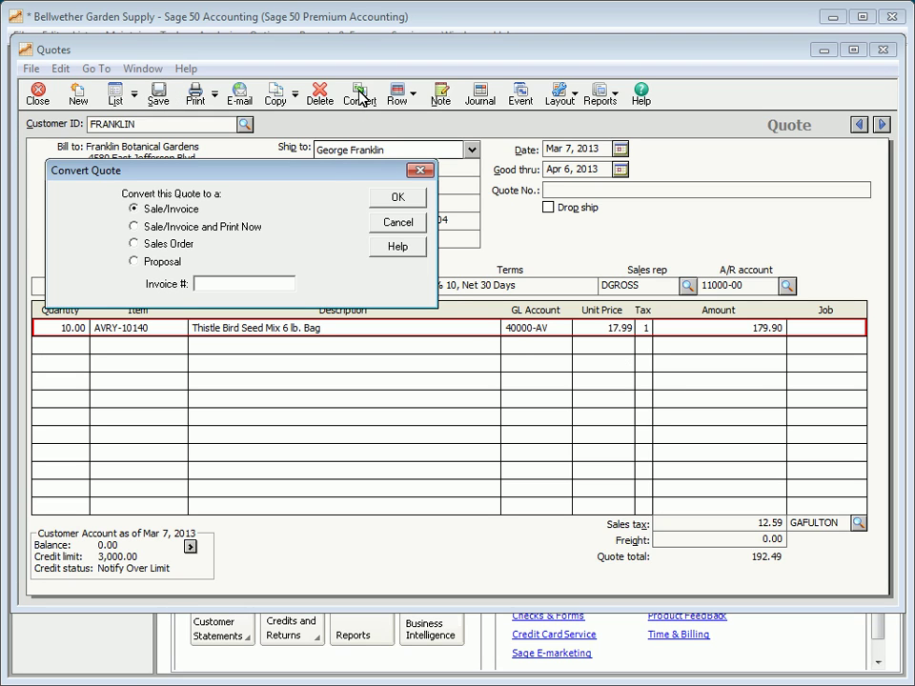
left_click(134, 244)
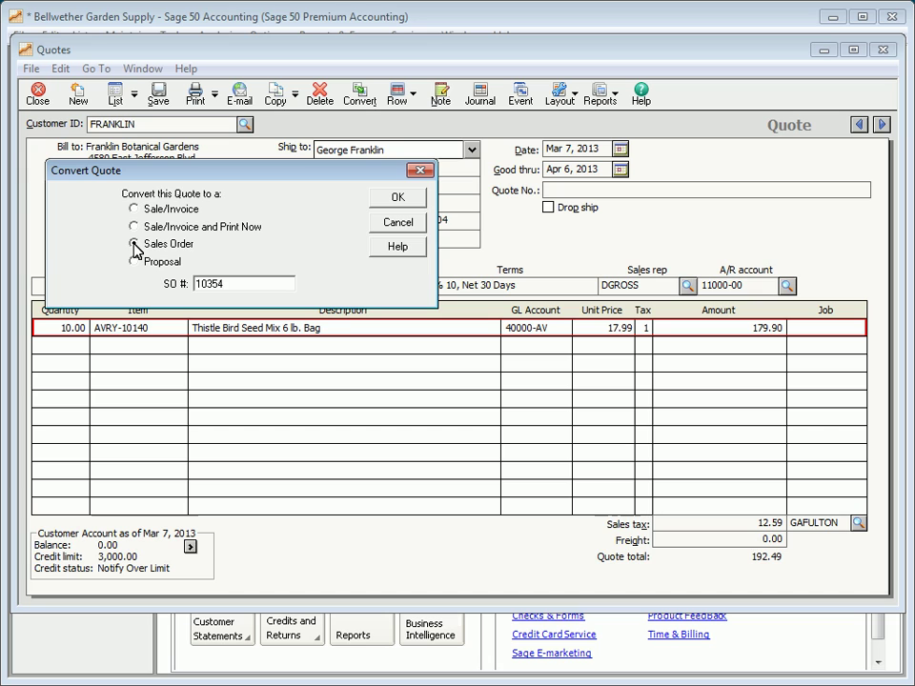
left_click(398, 198)
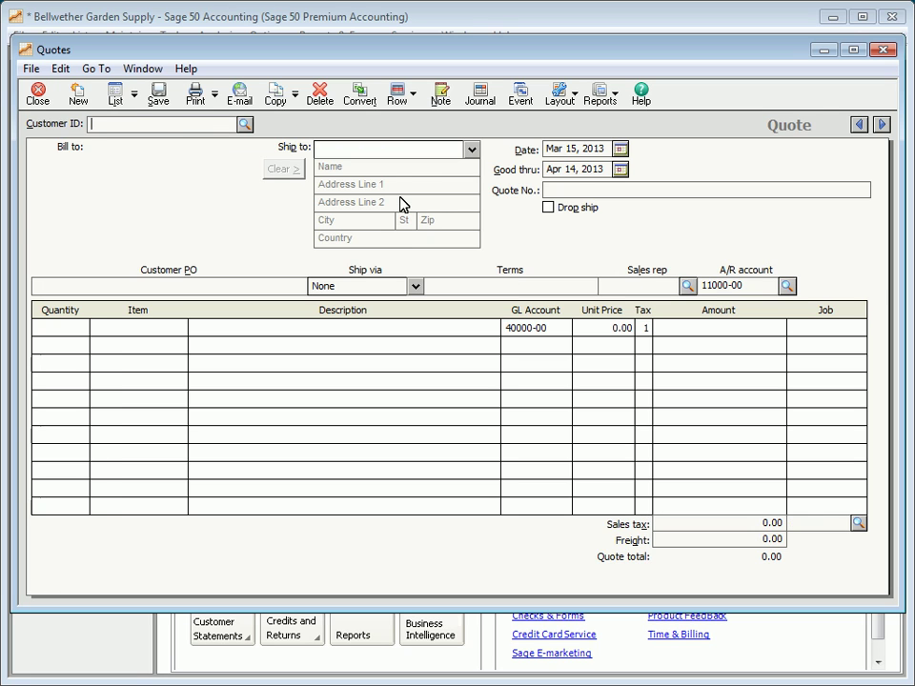
left_click(40, 95)
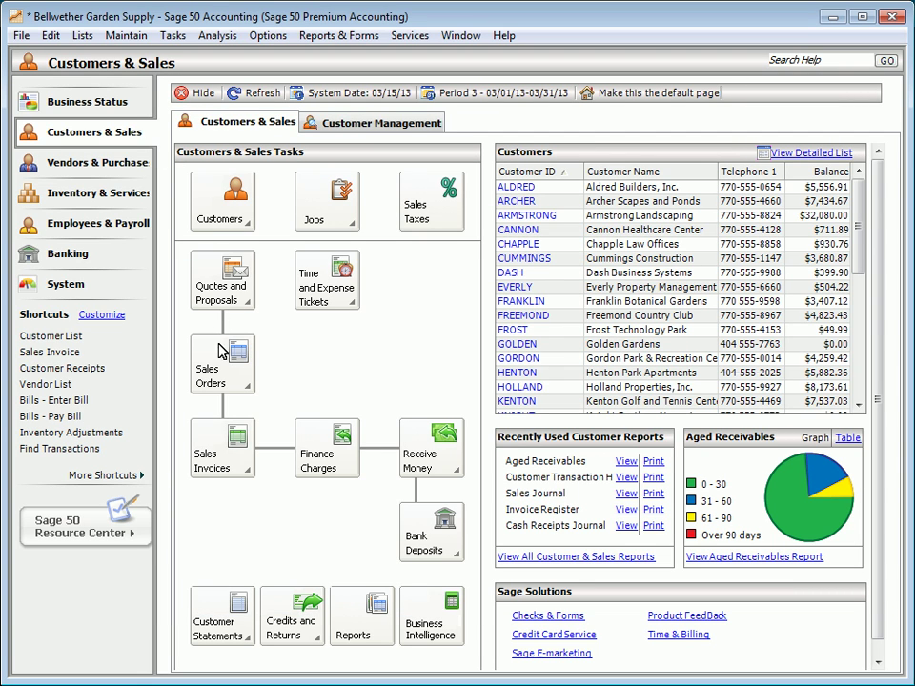
left_click(237, 368)
left_click(338, 401)
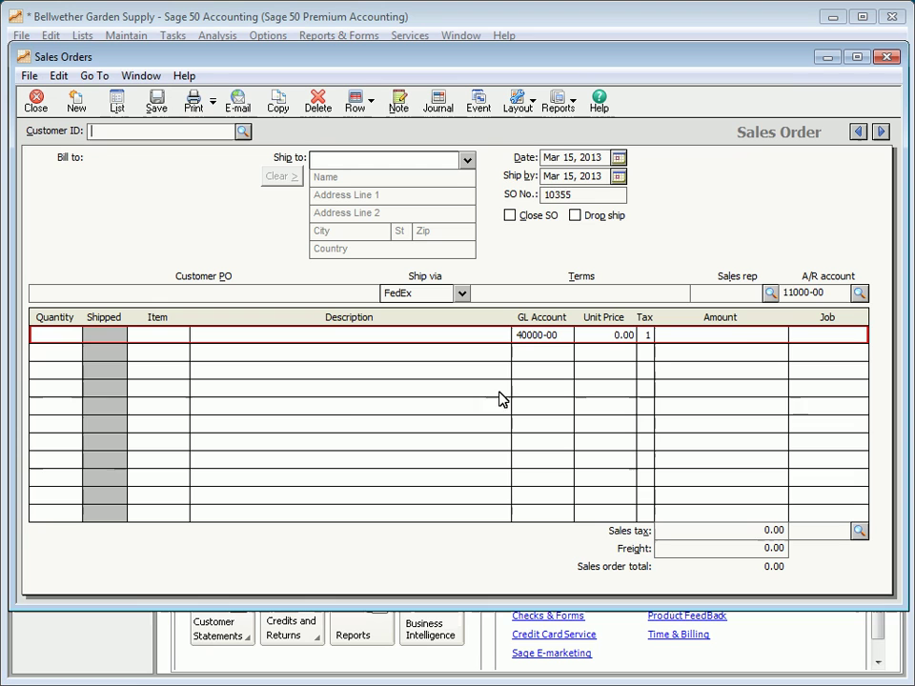
left_click(858, 131)
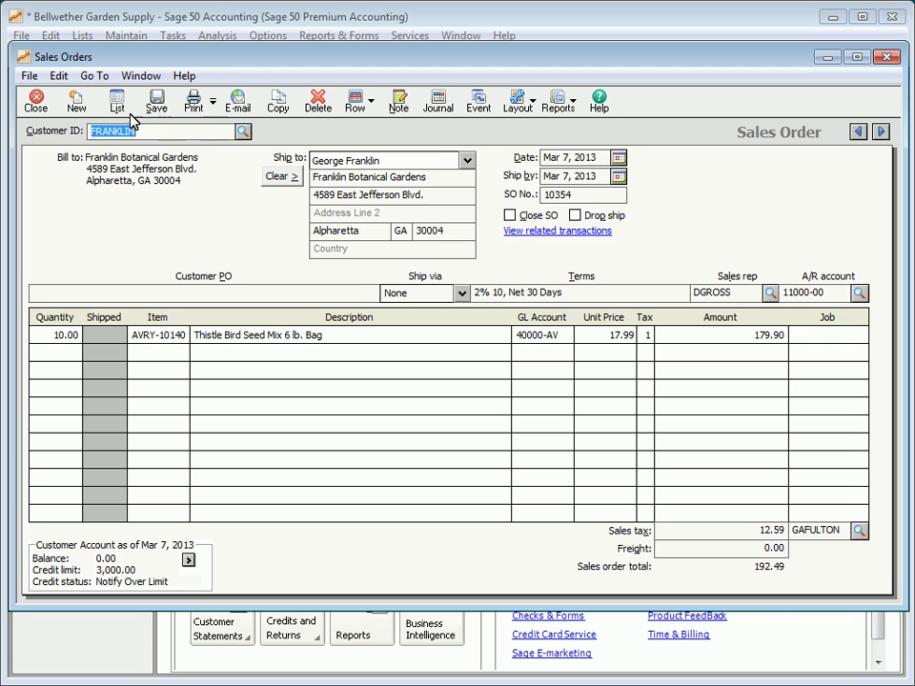
left_click(37, 100)
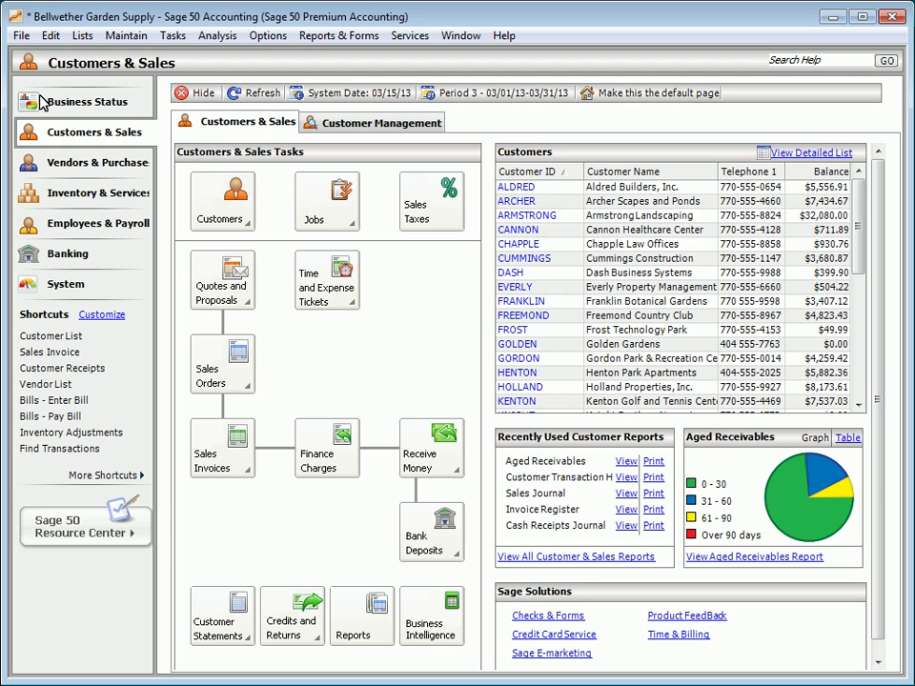
Step: Create a new sales invoice with customer ARCHER, which brings 3% 5, Net 20 Days terms
left_click(222, 448)
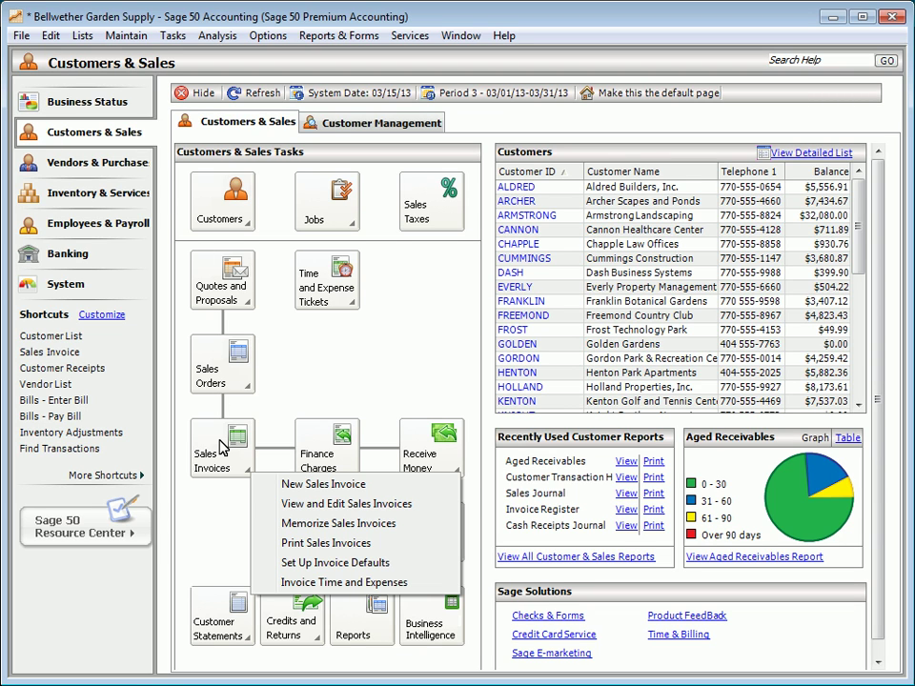
left_click(327, 485)
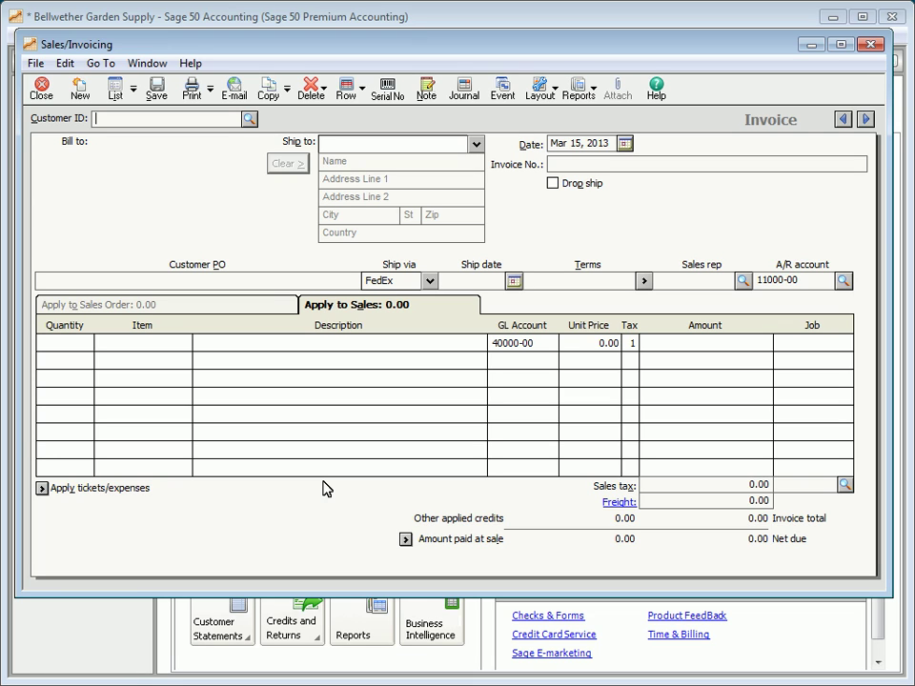
left_click(248, 118)
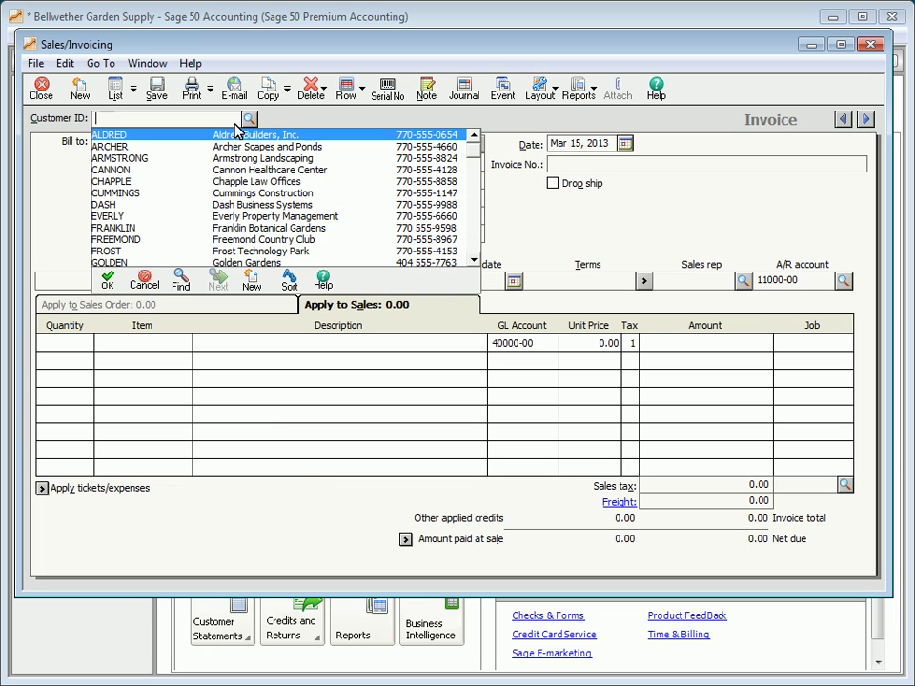
key("Down")
key("Return")
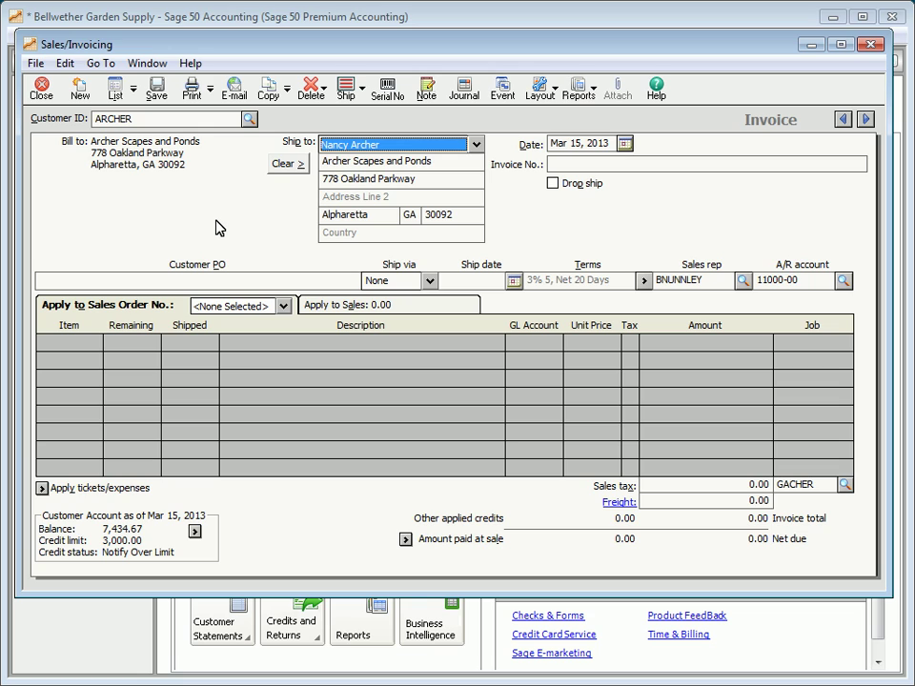
Step: Apply Archer's invoice to sales order 10348, ship all lines for 5,935.15, and save it
left_click(284, 306)
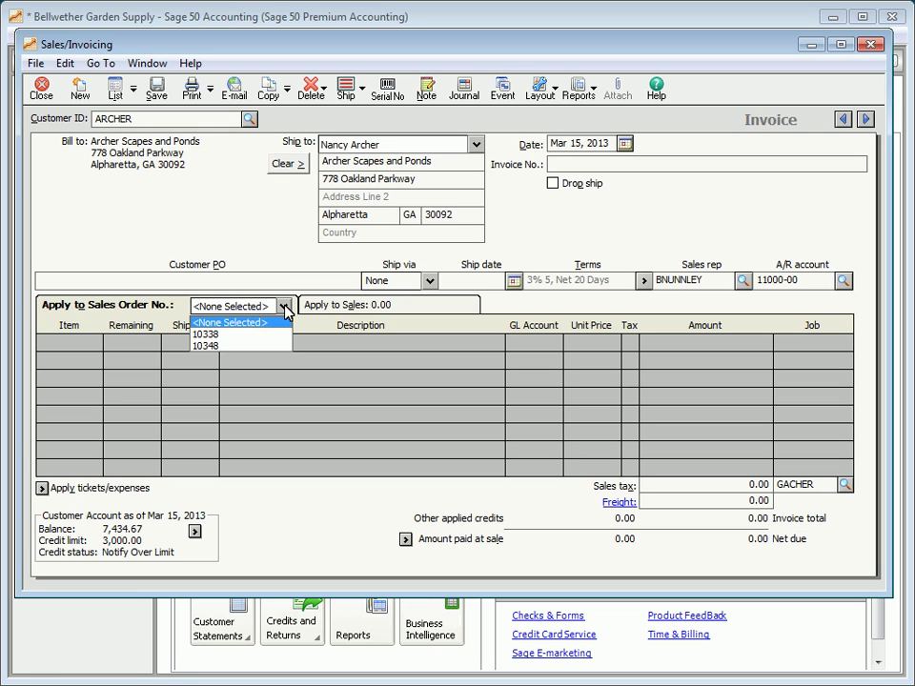
left_click(260, 346)
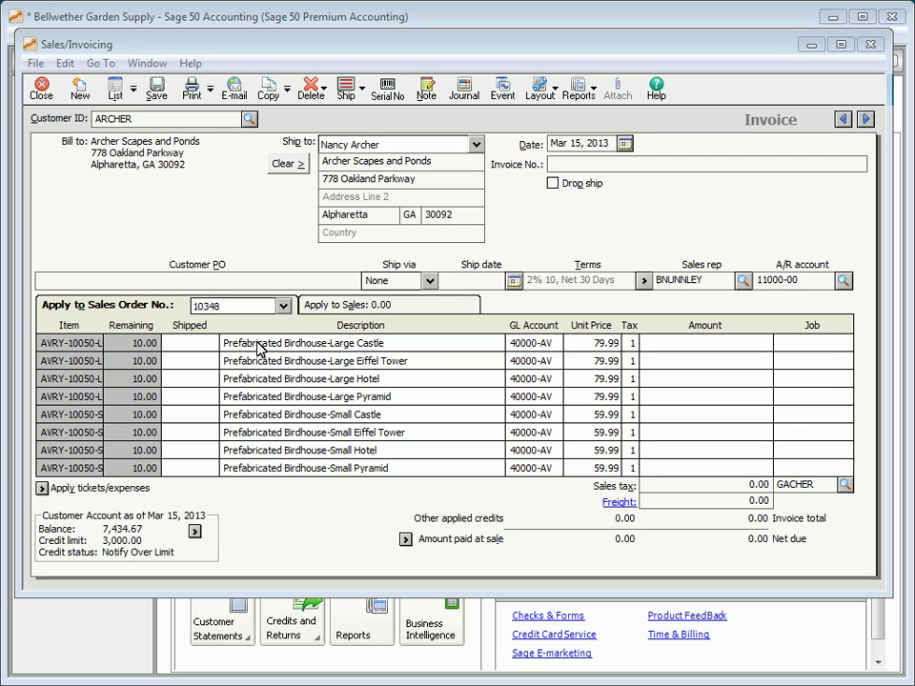
left_click(348, 89)
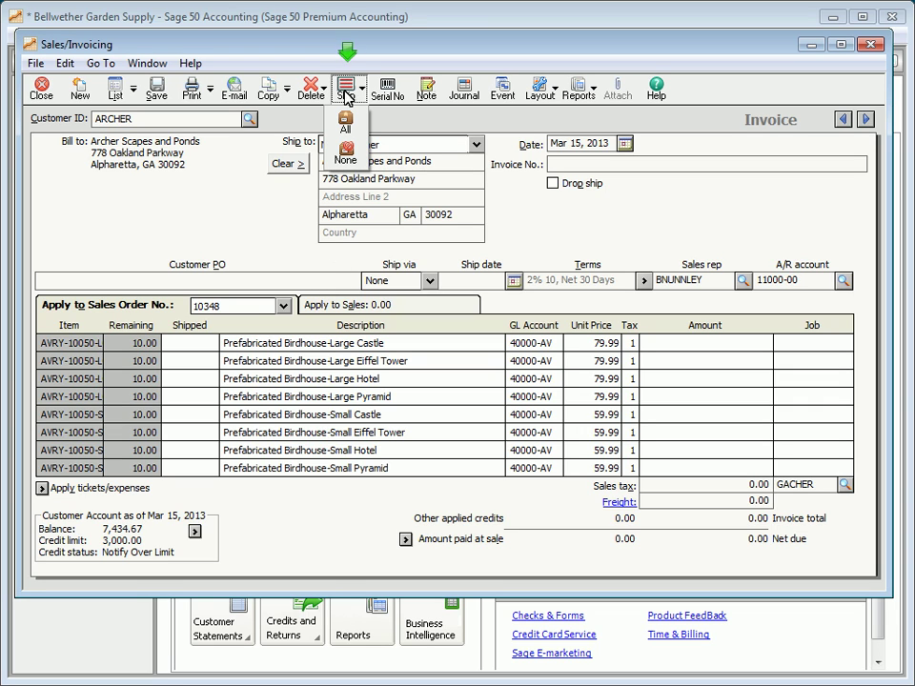
left_click(346, 125)
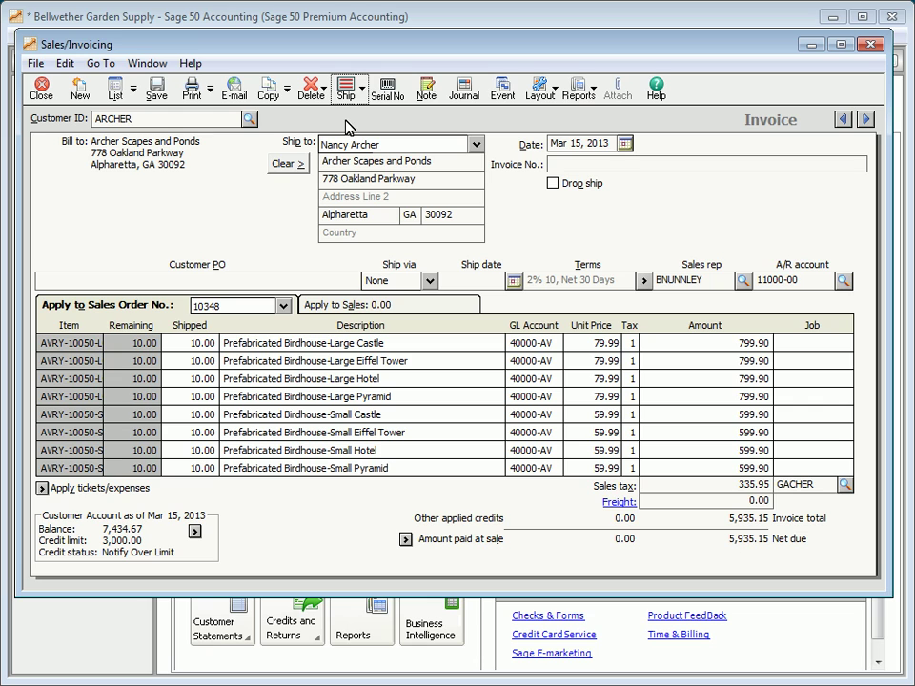
left_click(157, 90)
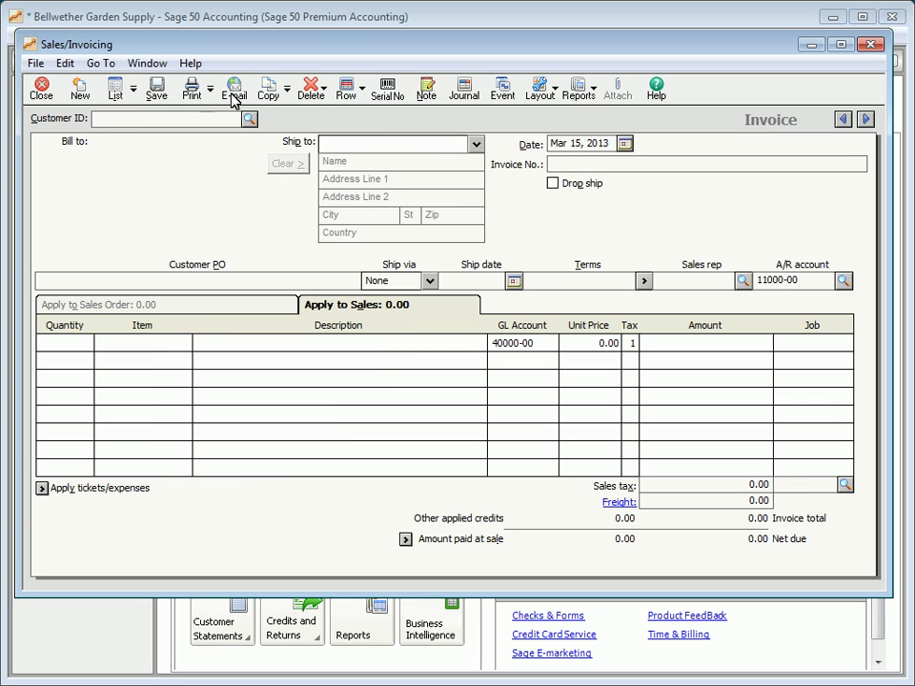
Step: Pick GOLDEN as the invoice customer, then close the Sales/Invoicing window
left_click(249, 120)
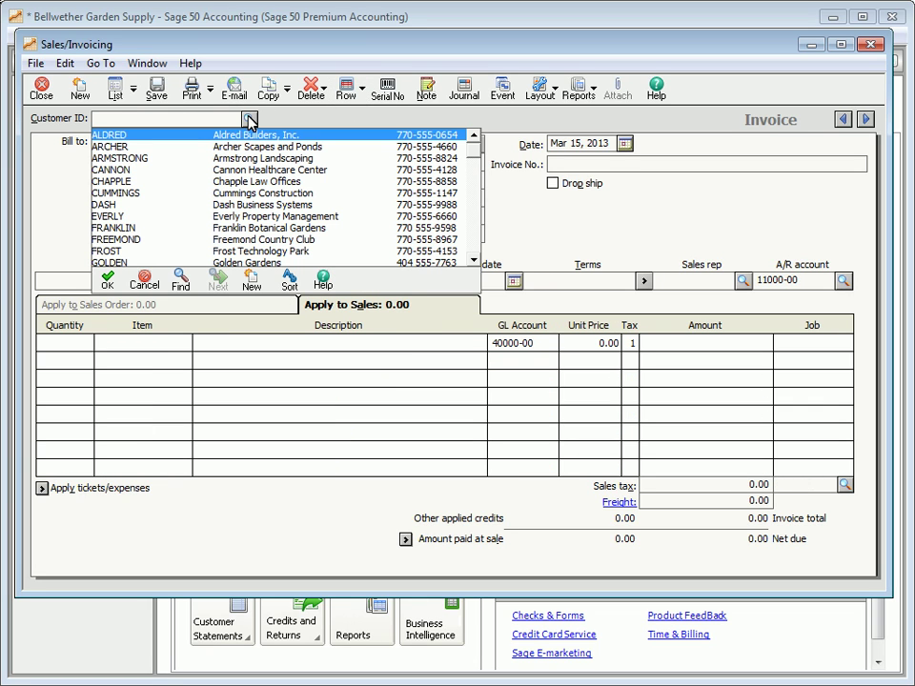
double_click(143, 262)
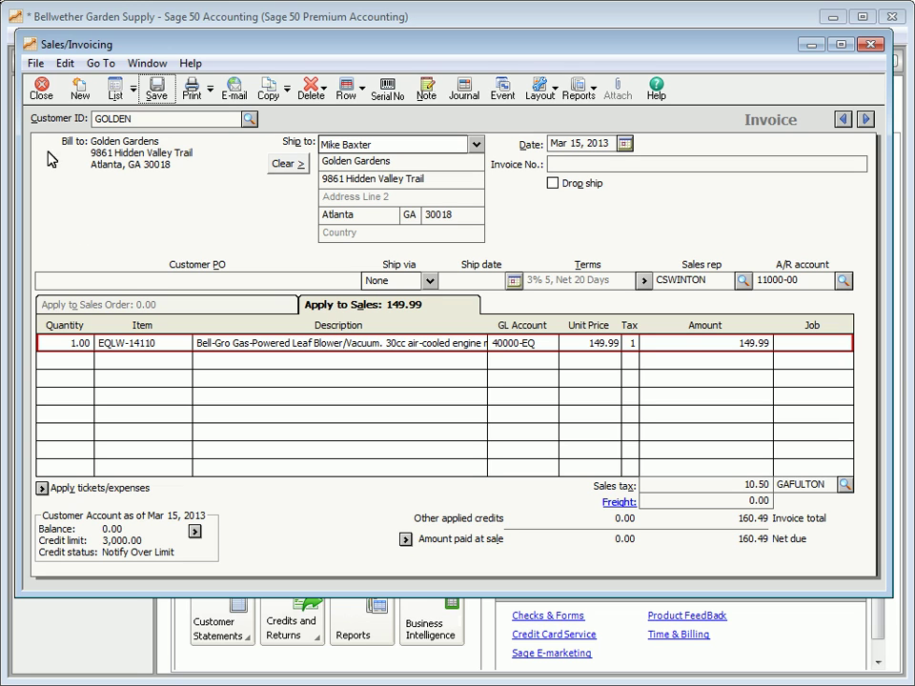
left_click(43, 89)
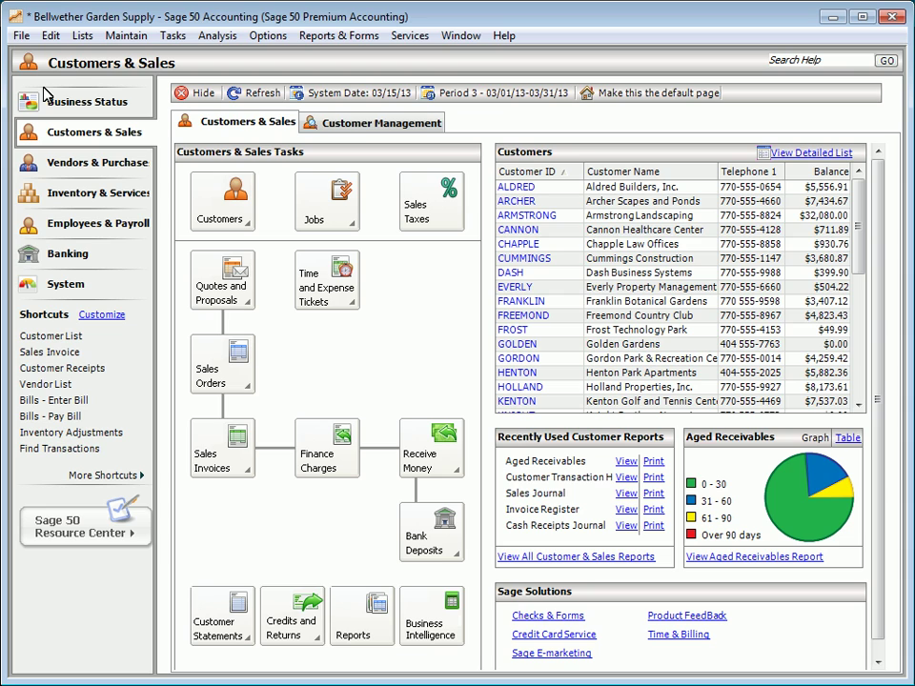
Step: Save a new receipt from GOLDEN for three Thistle Bird Seed Mix bags totaling 51.33
left_click(431, 455)
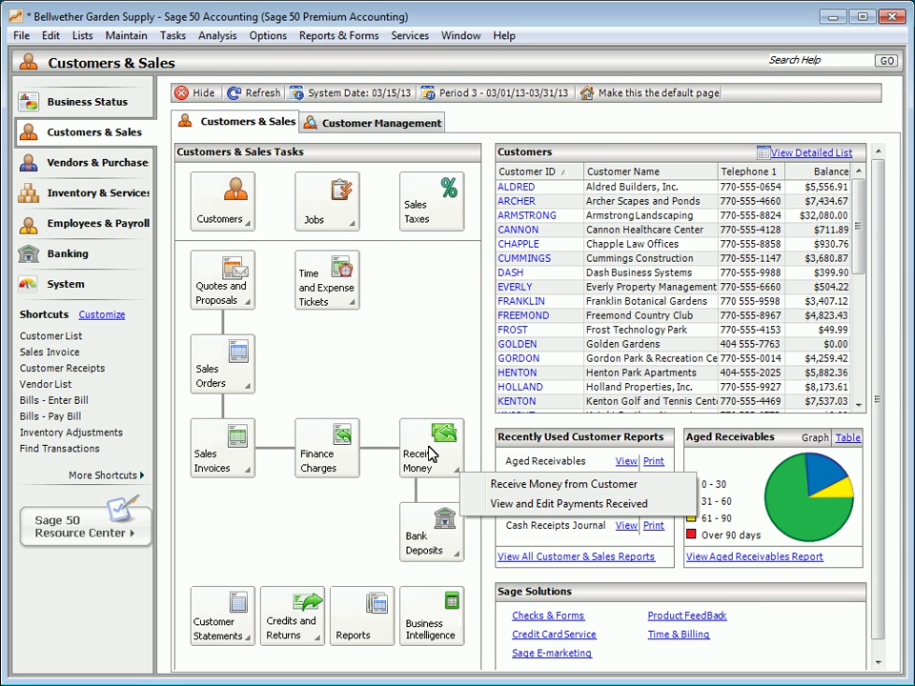
left_click(562, 485)
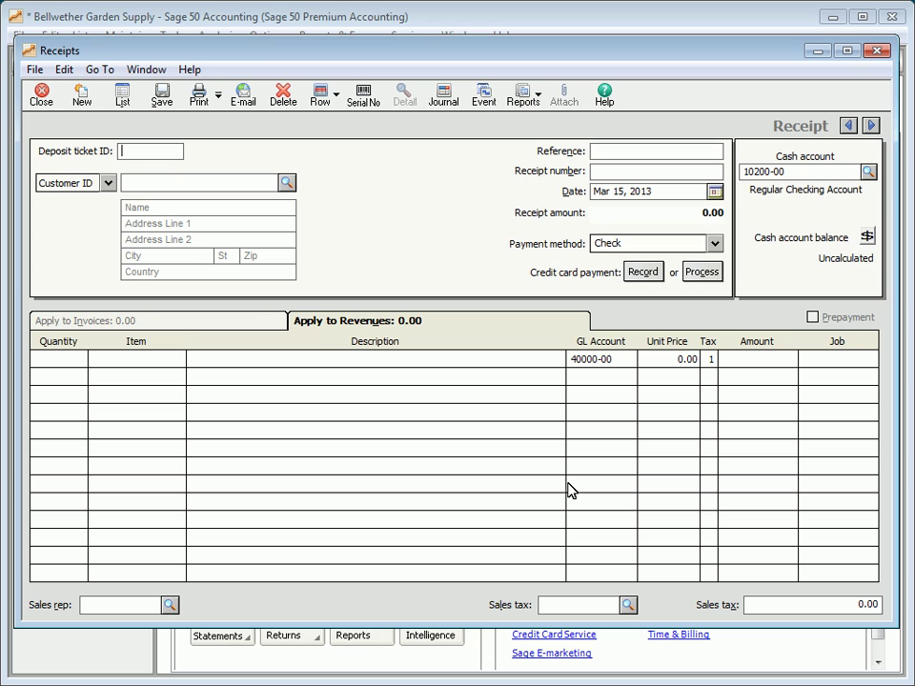
left_click(286, 182)
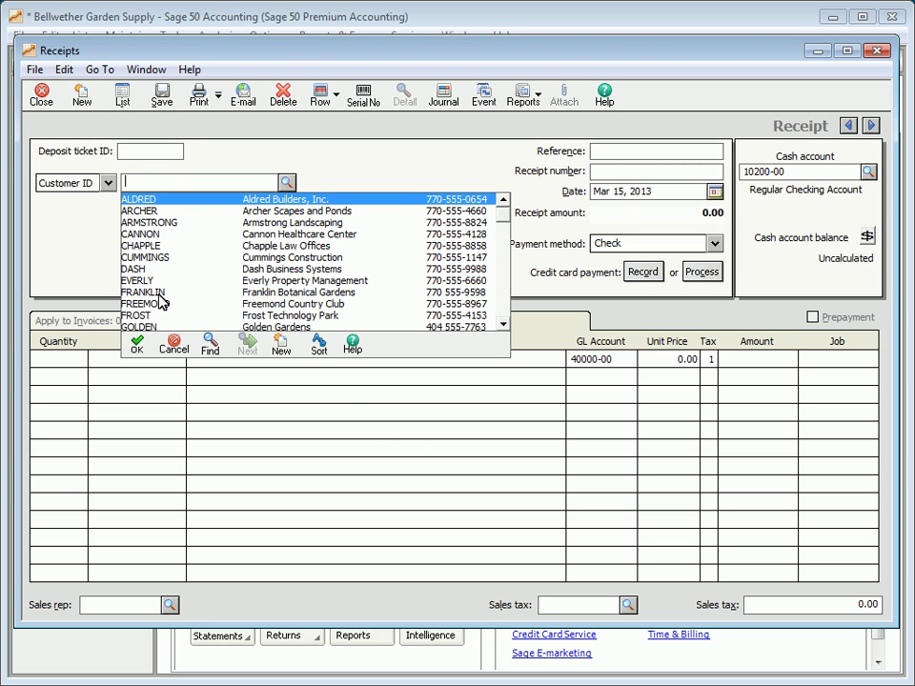
double_click(138, 327)
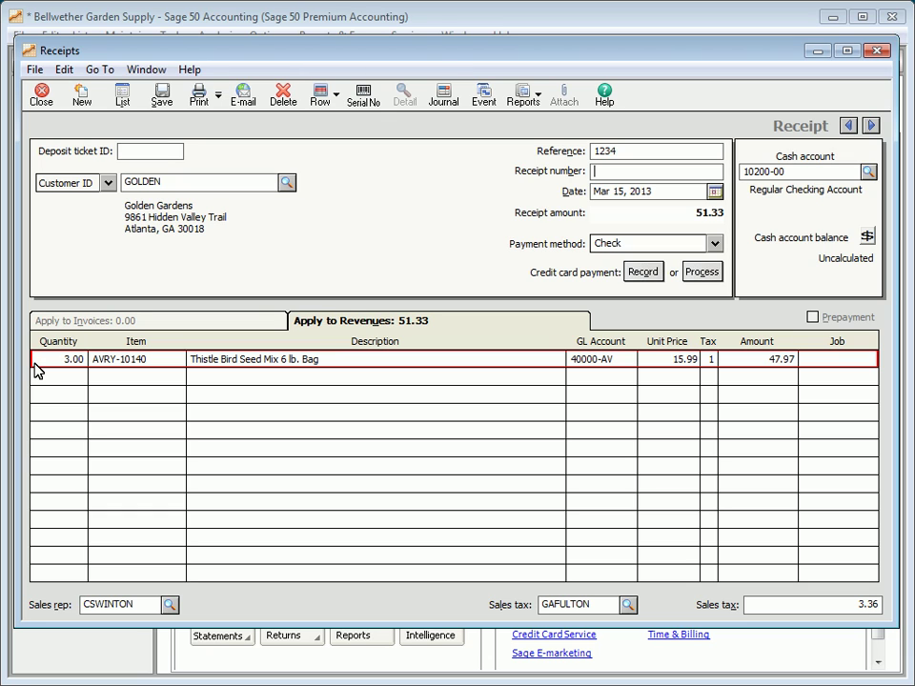
left_click(160, 99)
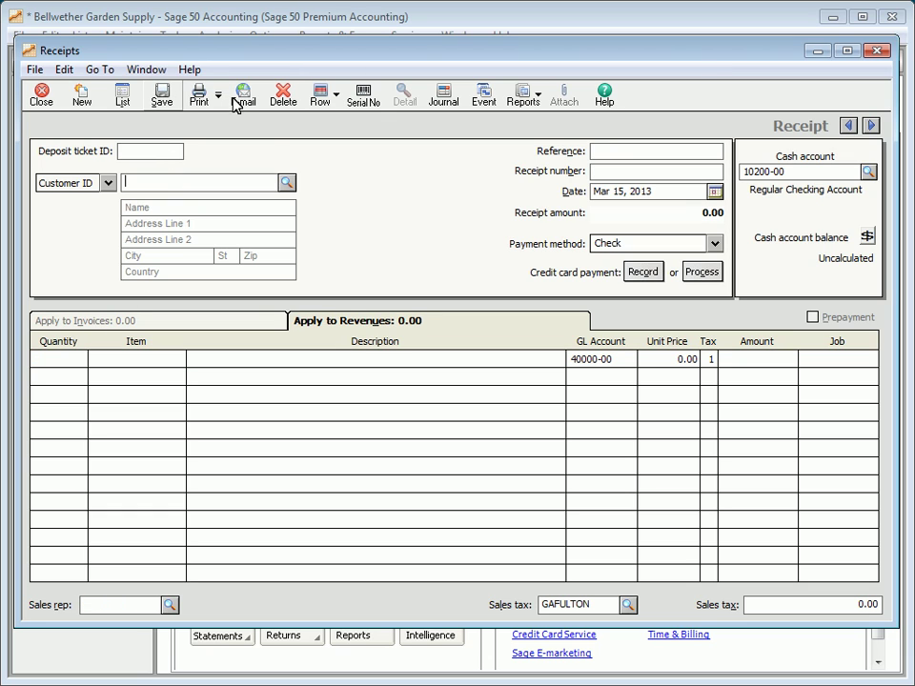
Step: Choose ARCHER as the customer and mark invoices 10209, 10329 and 10317 for payment
left_click(287, 182)
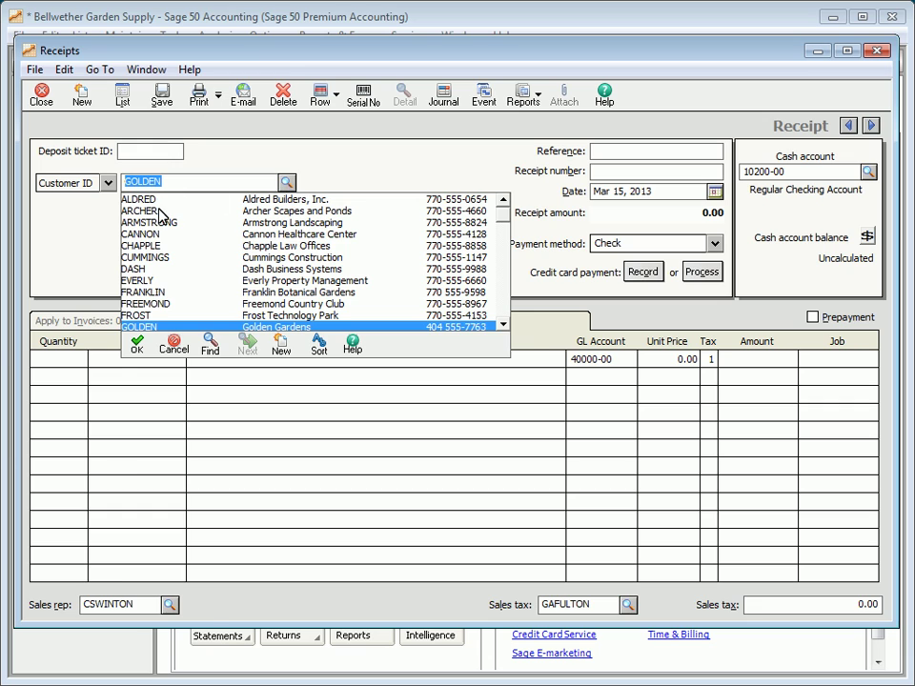
double_click(160, 212)
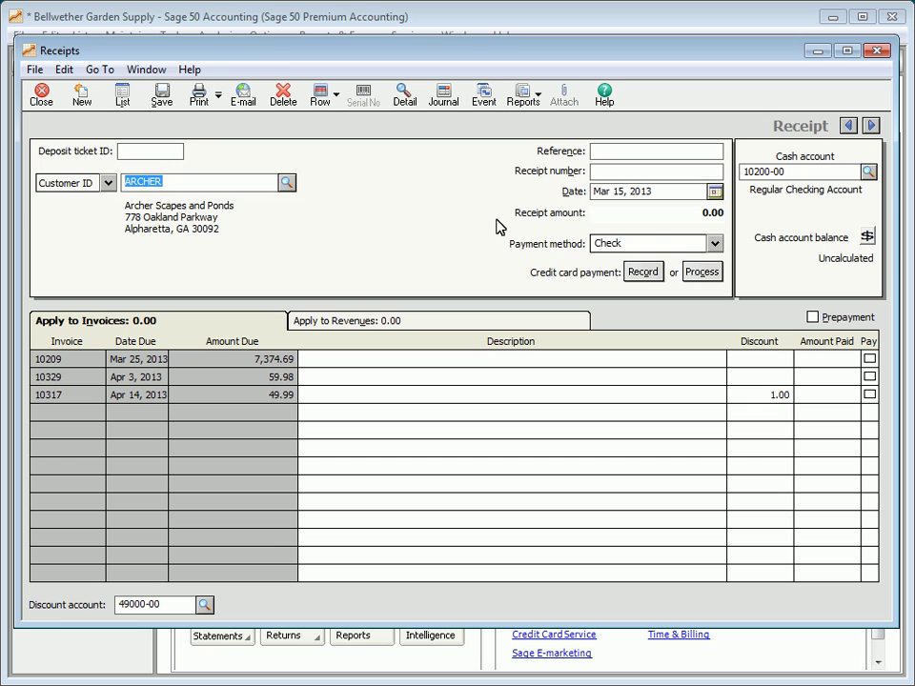
left_click(870, 360)
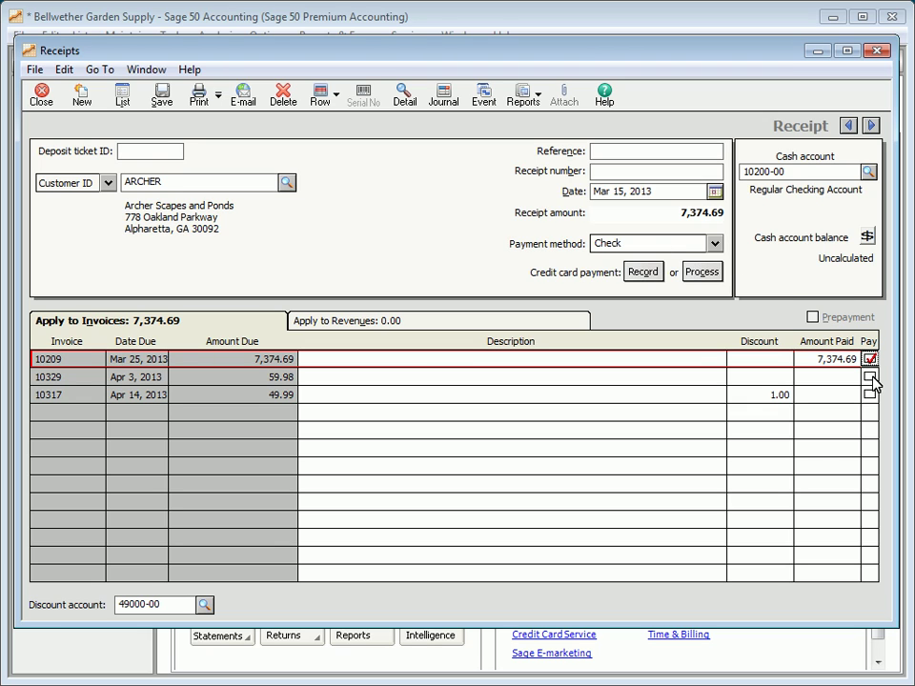
left_click(871, 377)
left_click(871, 393)
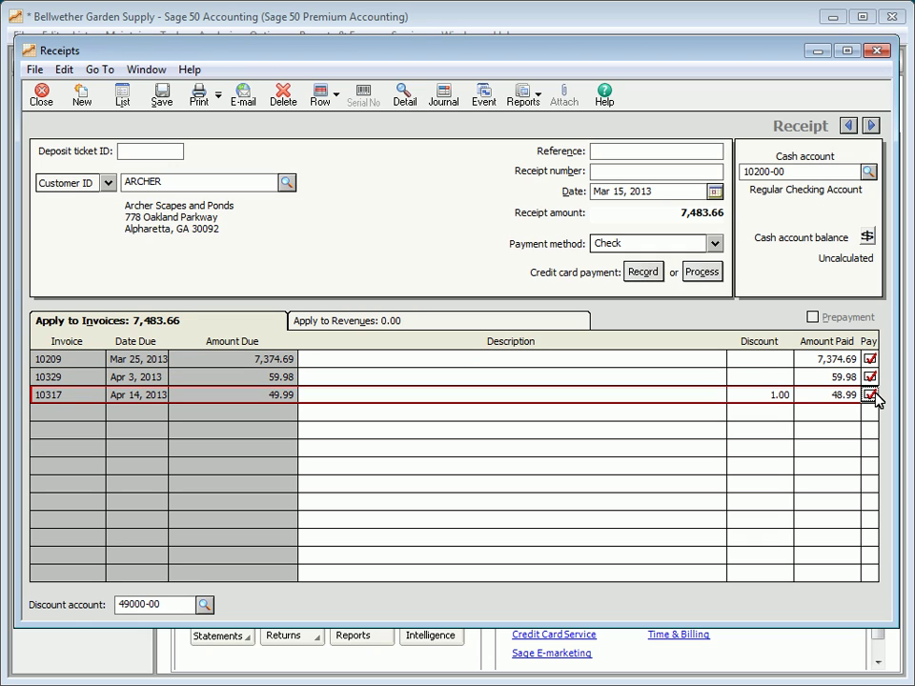
Step: Enter reference 5642, dismiss the credit card details, and save the 7,483.66 receipt
left_click(662, 152)
type("5642")
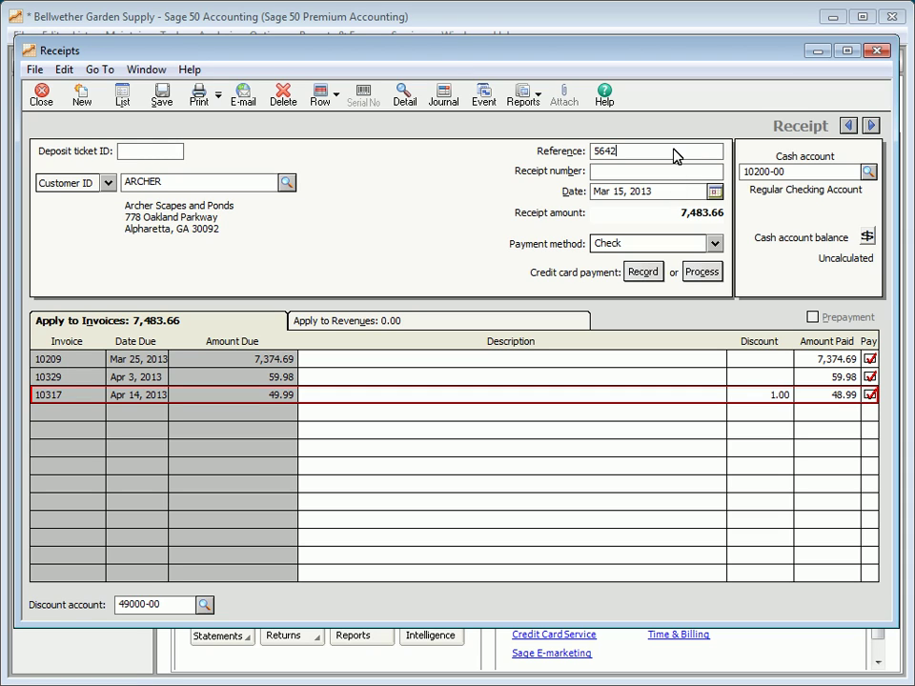
key("Tab")
left_click(645, 273)
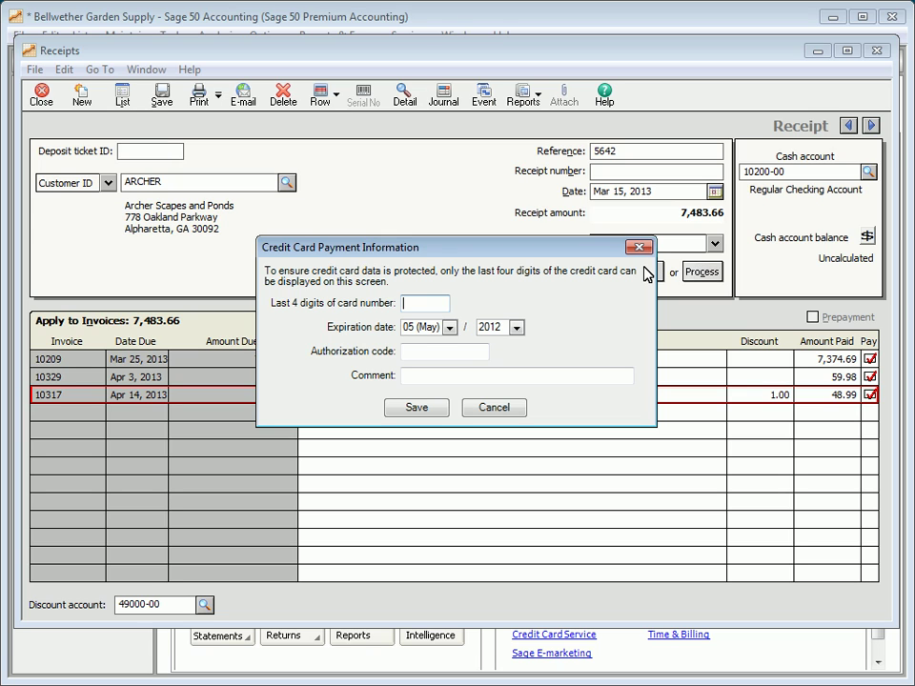
left_click(508, 408)
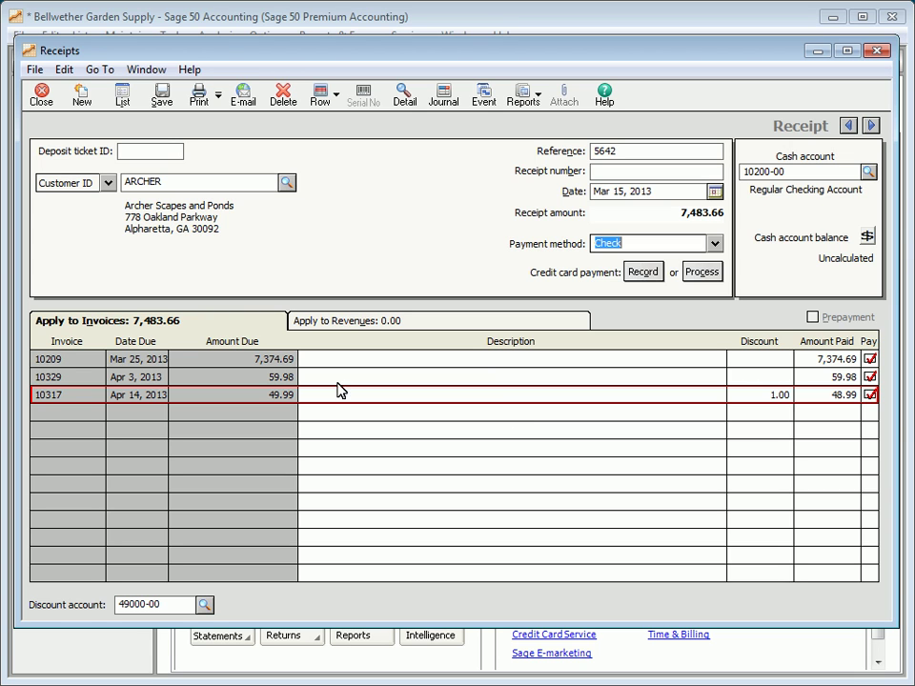
left_click(162, 96)
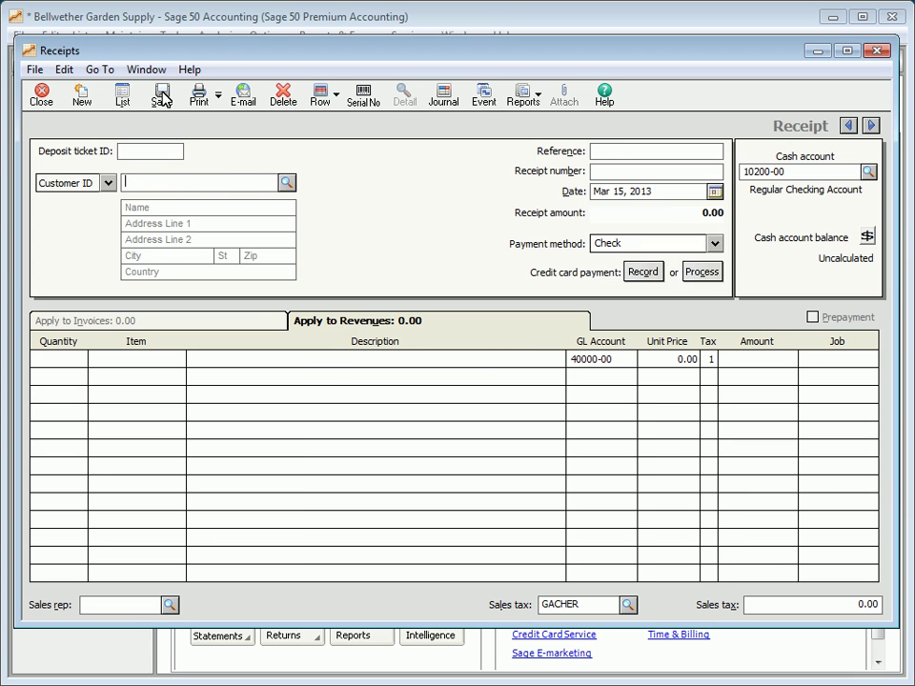
Step: Close Receipts, open the Aged Receivables report from all Customer & Sales reports, then close it
left_click(41, 96)
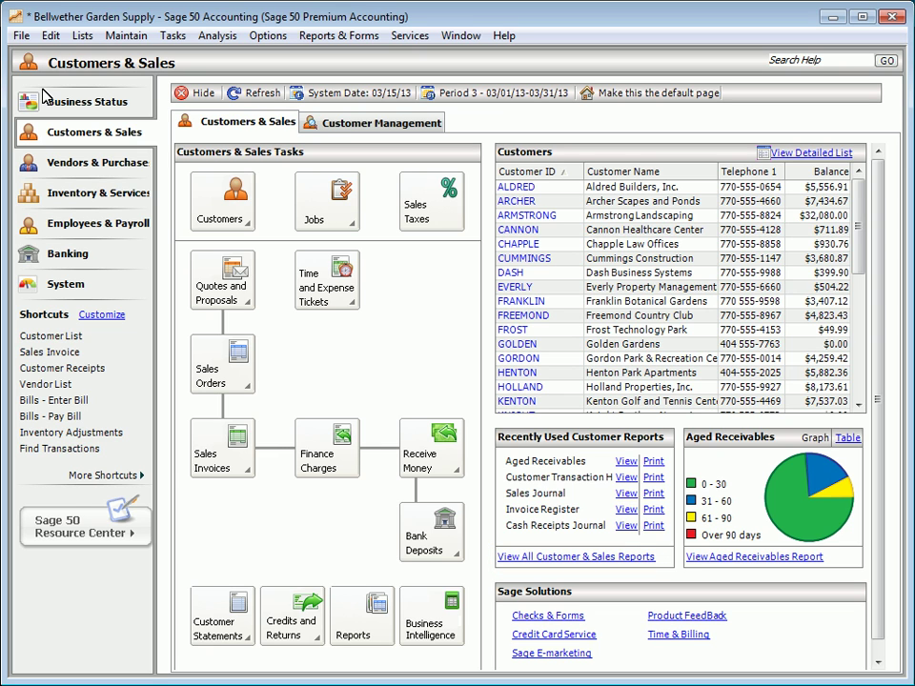
left_click(566, 558)
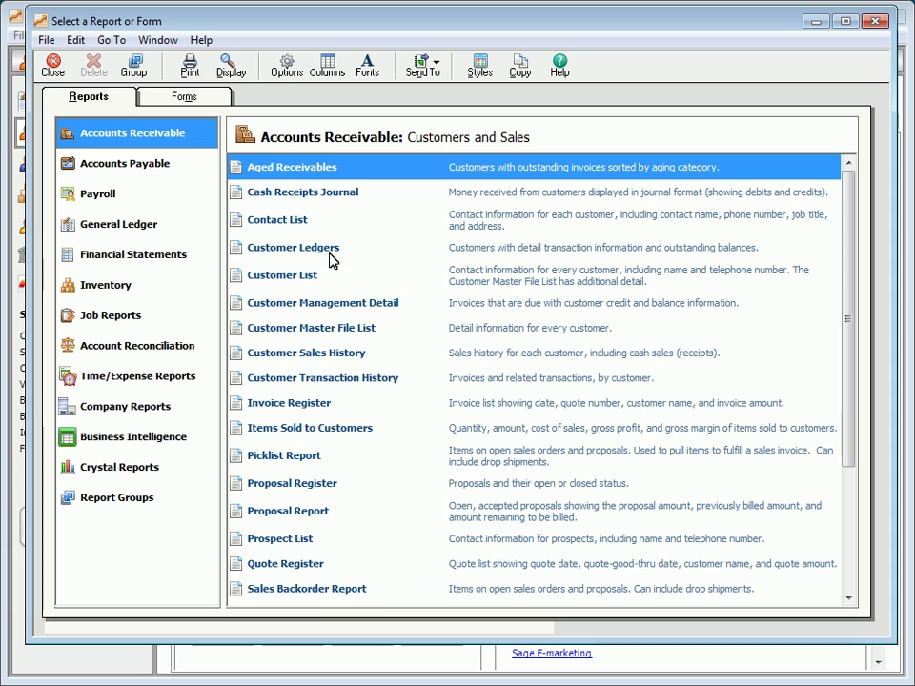
double_click(329, 170)
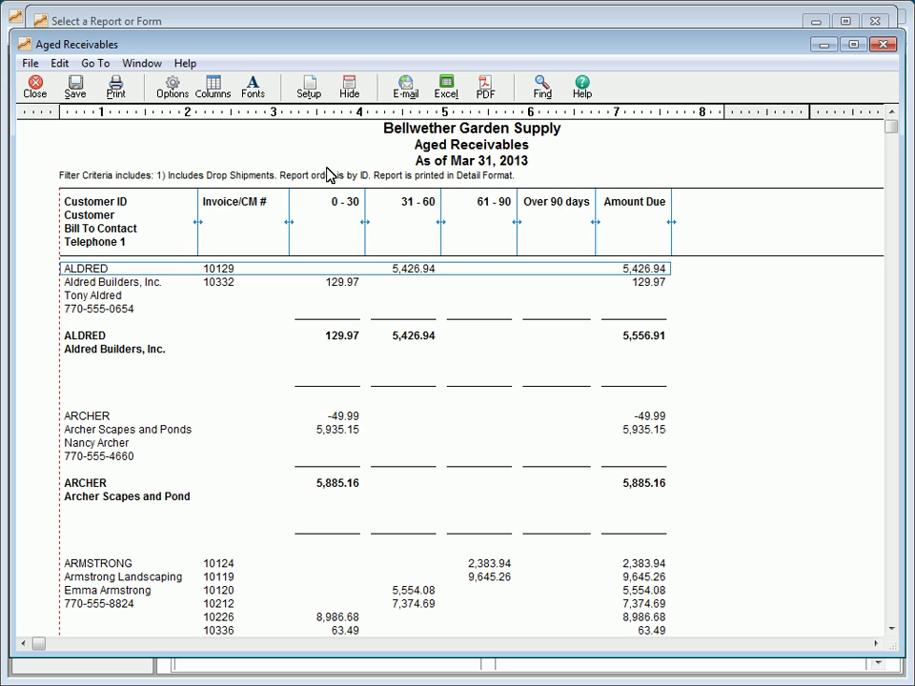
left_click(34, 86)
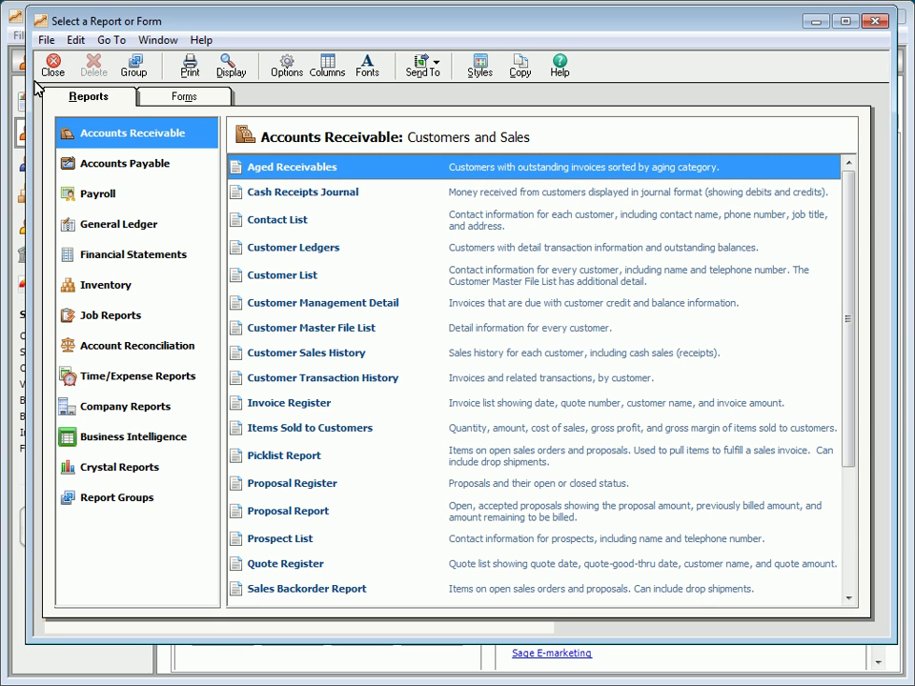
double_click(277, 193)
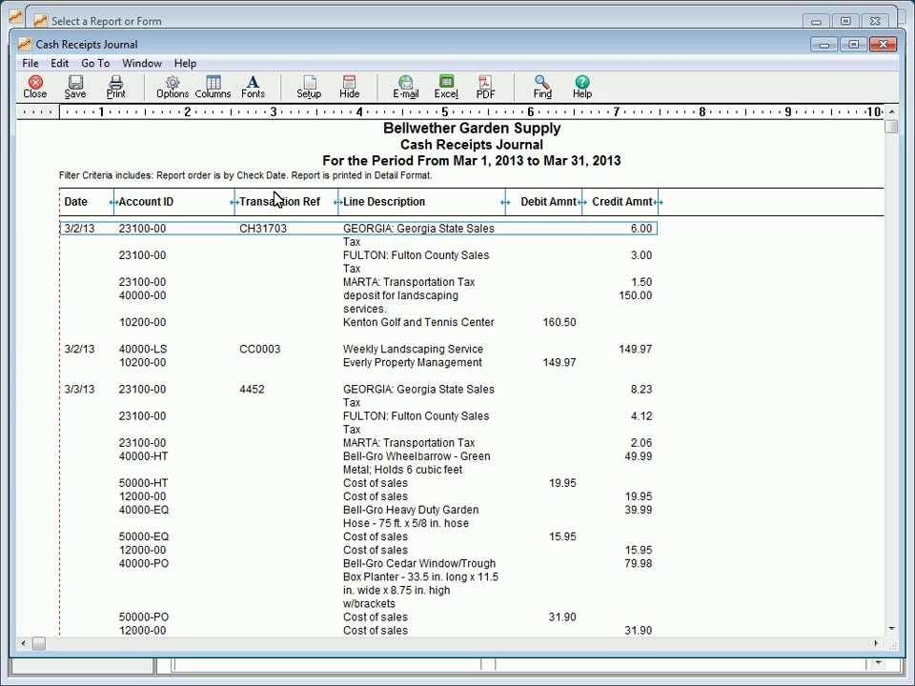
left_click(34, 89)
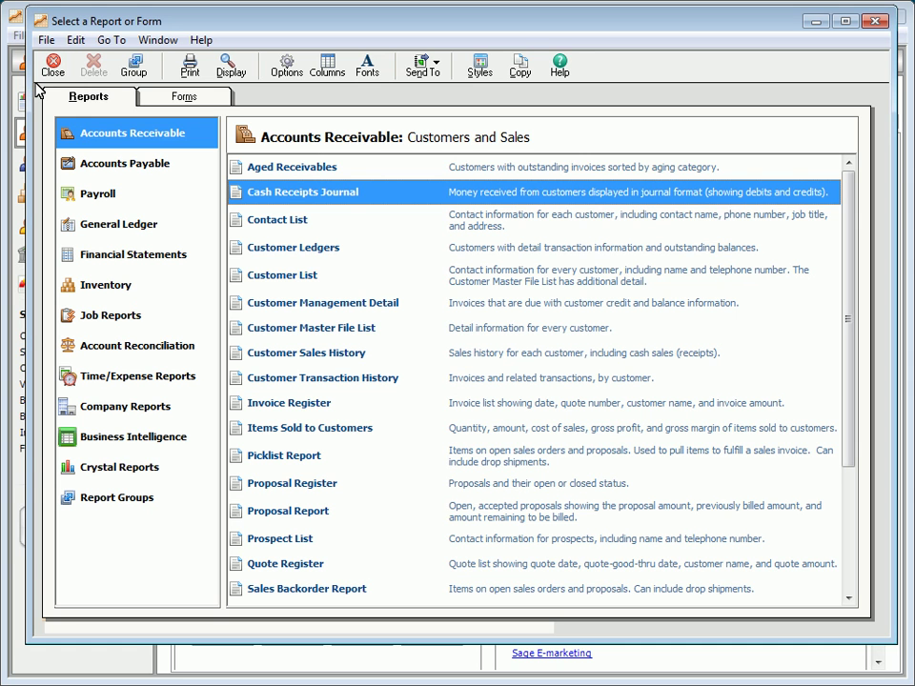
double_click(284, 277)
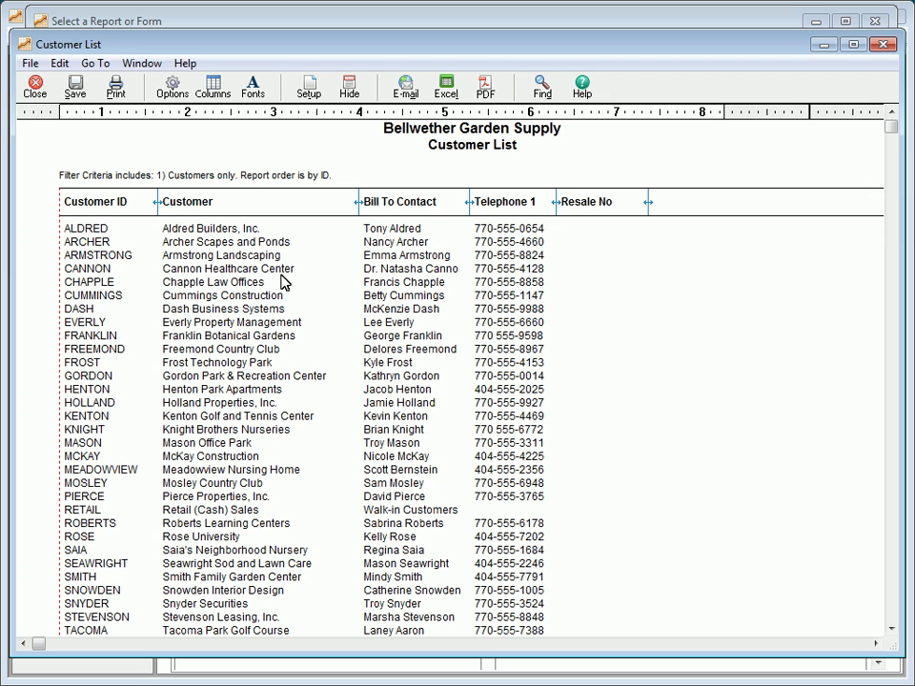
left_click(35, 86)
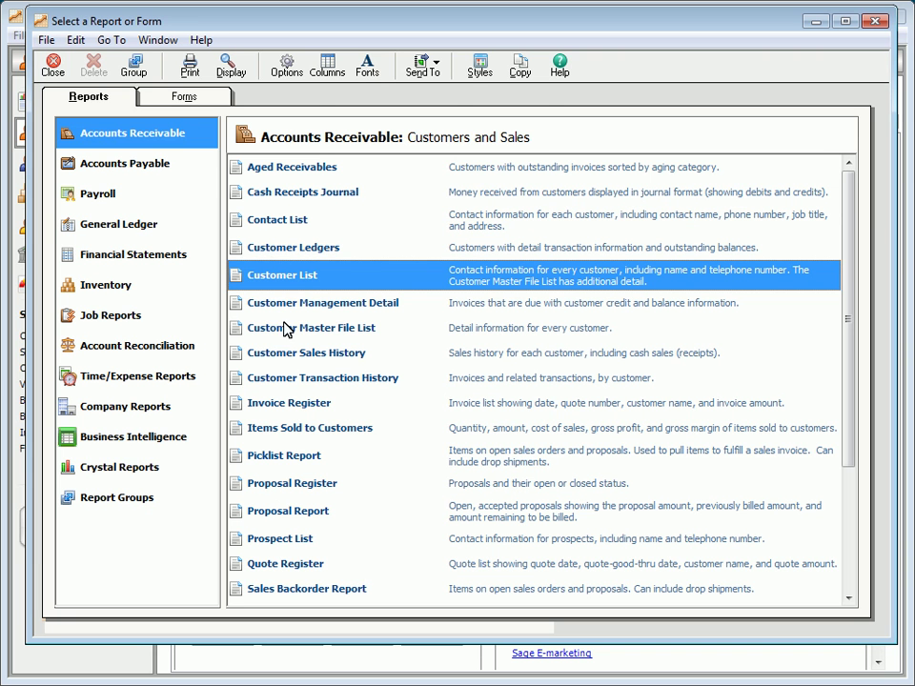
double_click(291, 404)
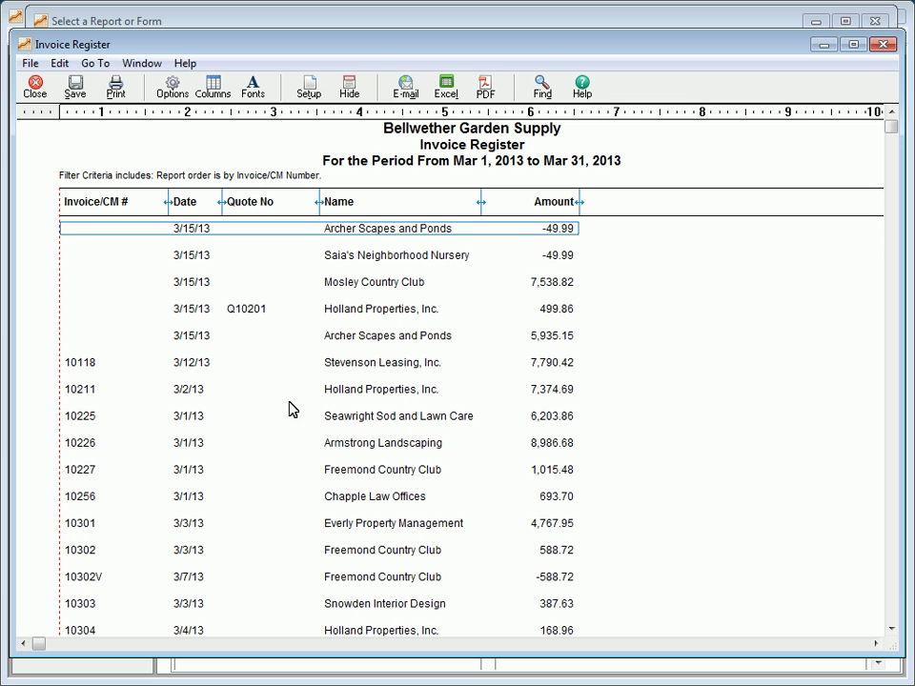
left_click(34, 84)
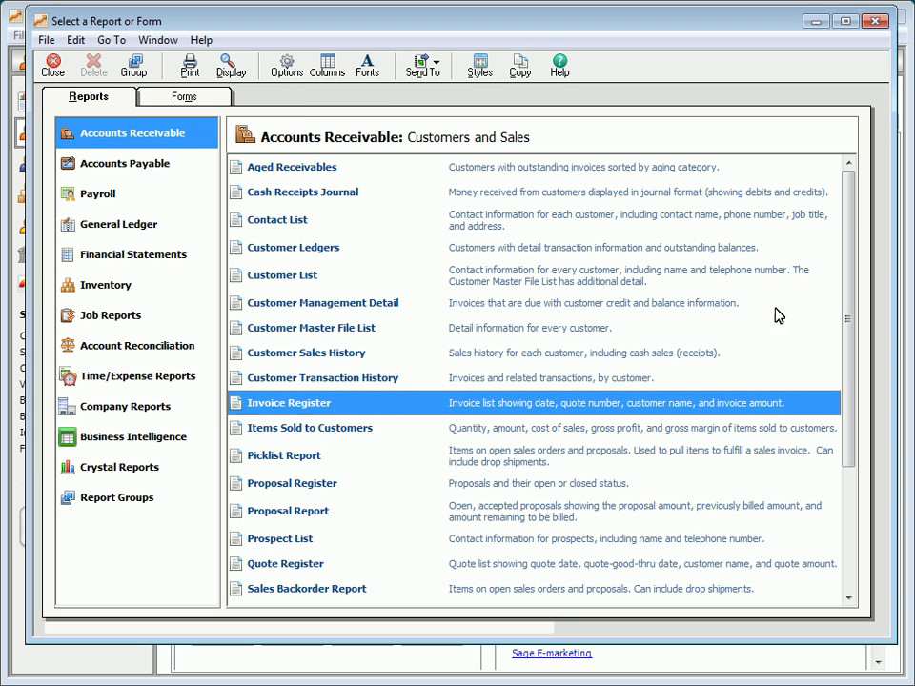
left_click(855, 549)
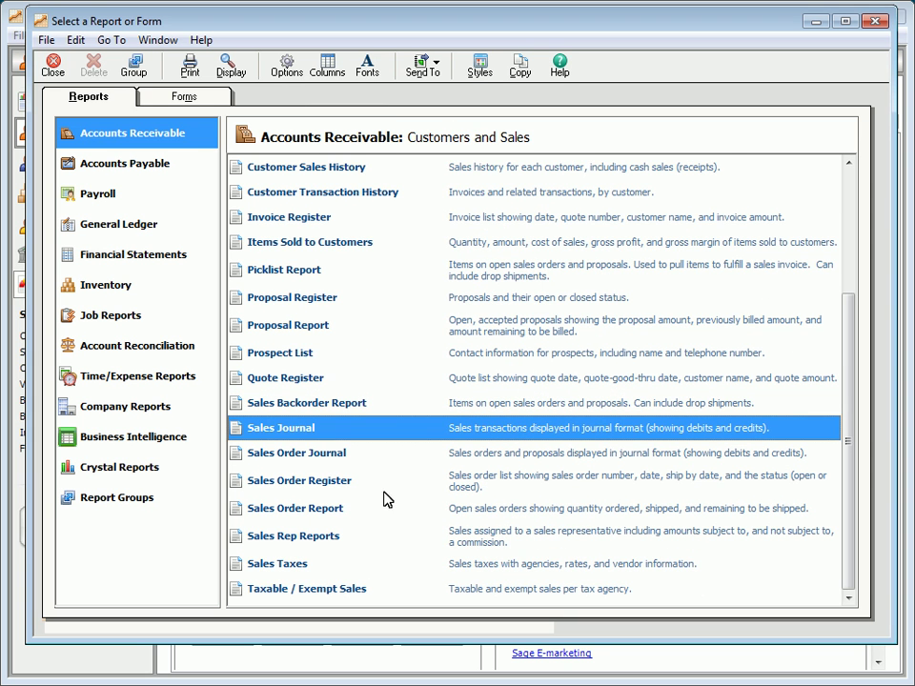
double_click(325, 434)
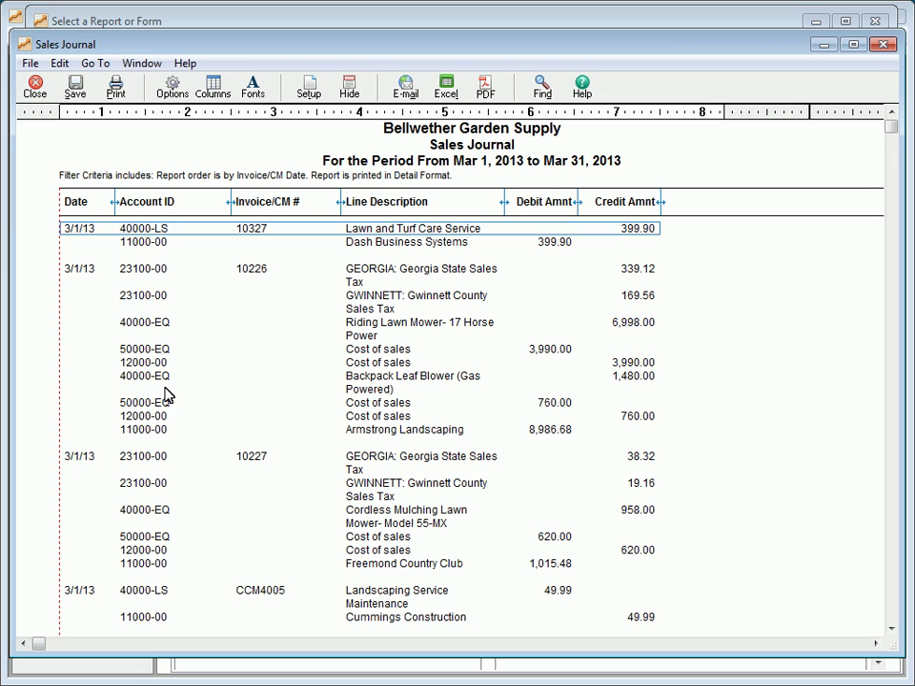
left_click(35, 85)
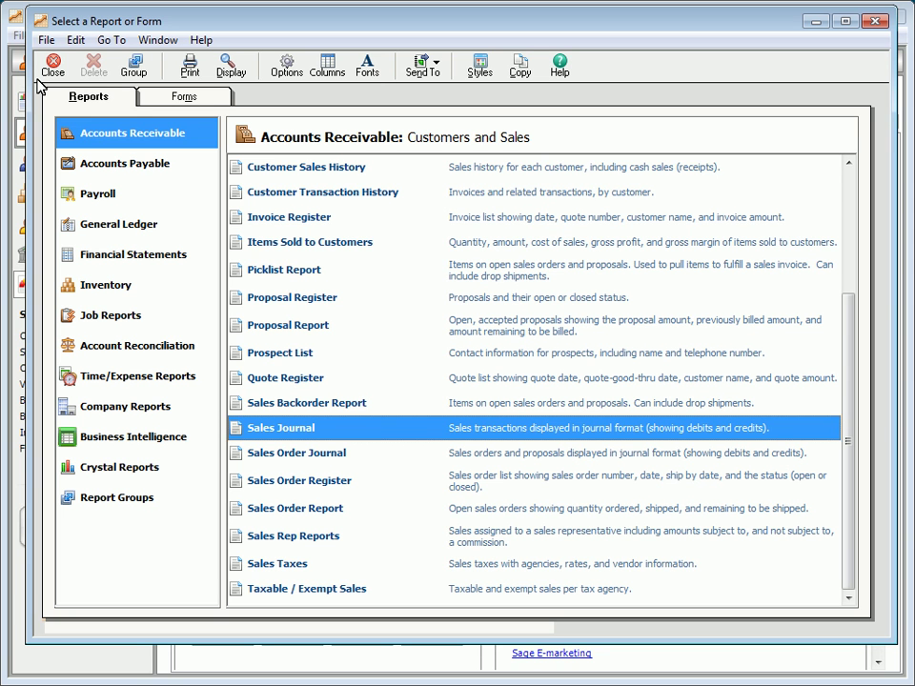
Step: Open the Bellwether Service Invoice from the Forms list in the form designer
left_click(187, 101)
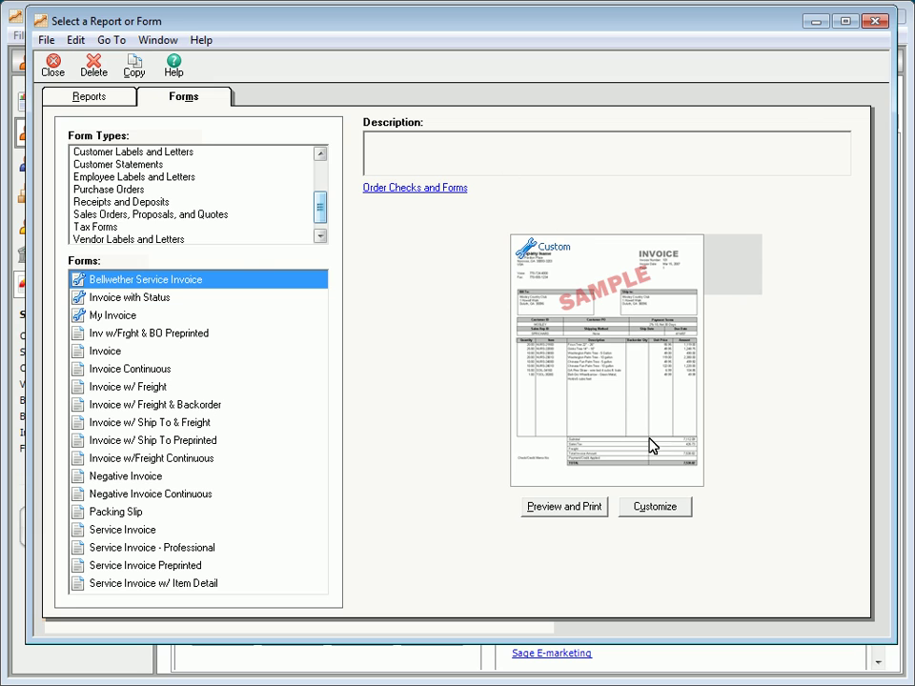
left_click(654, 510)
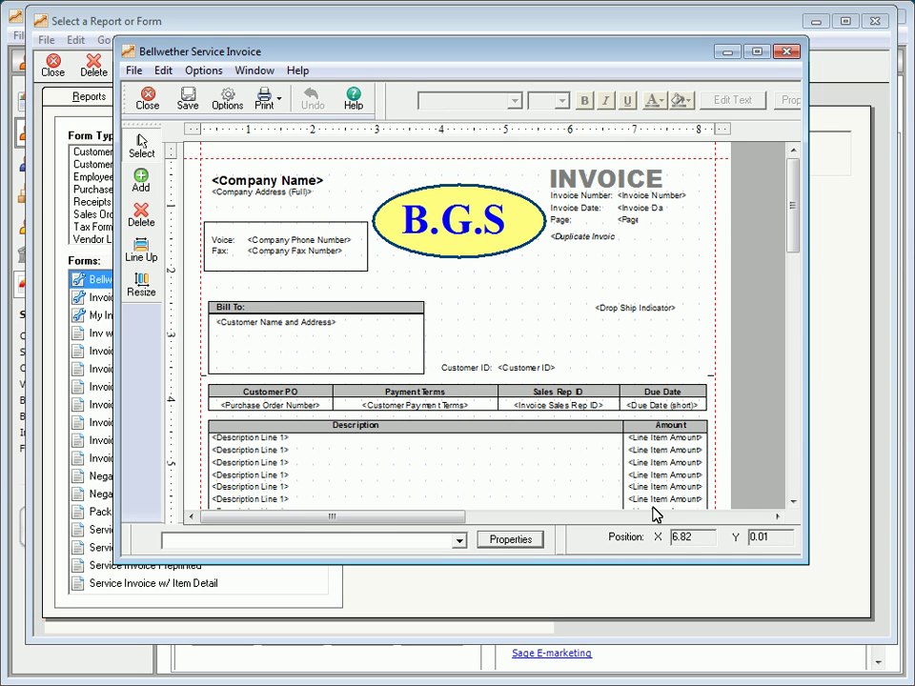